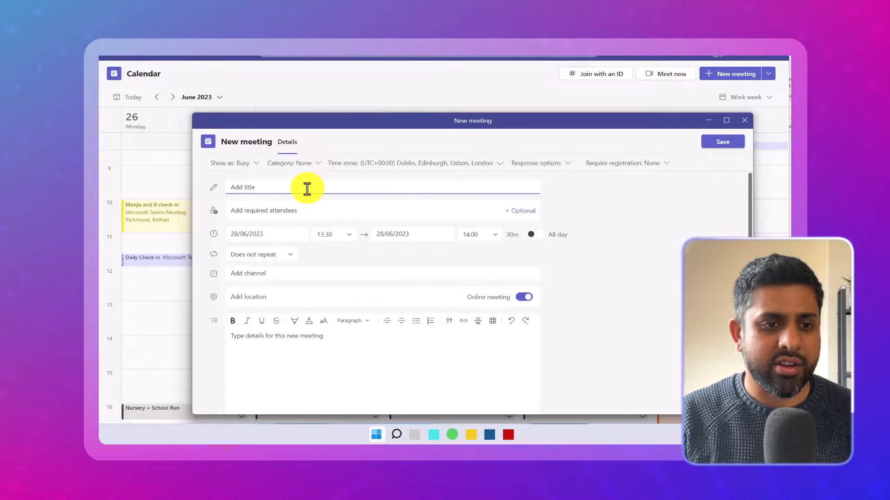
Title the new meeting "Mock Interviewing sessions" and enter "Practicing interview skills" as its details
text(Mock )
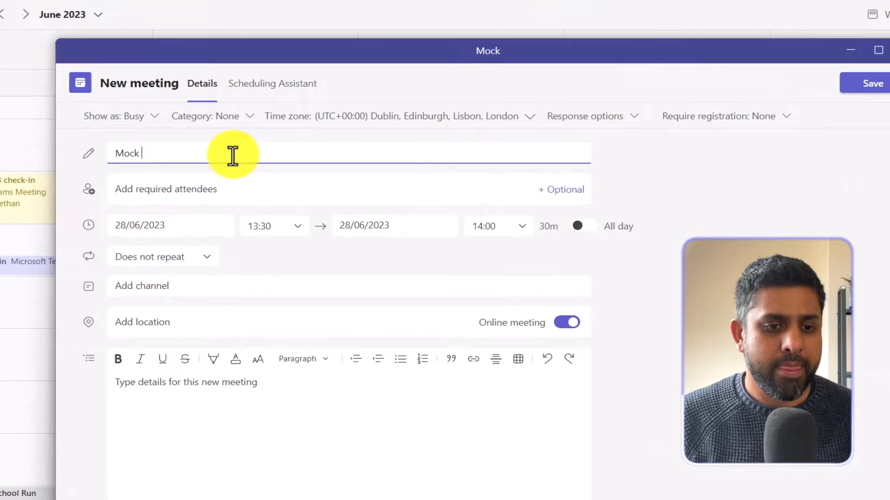
text(Interviewing sessions)
click(285, 387)
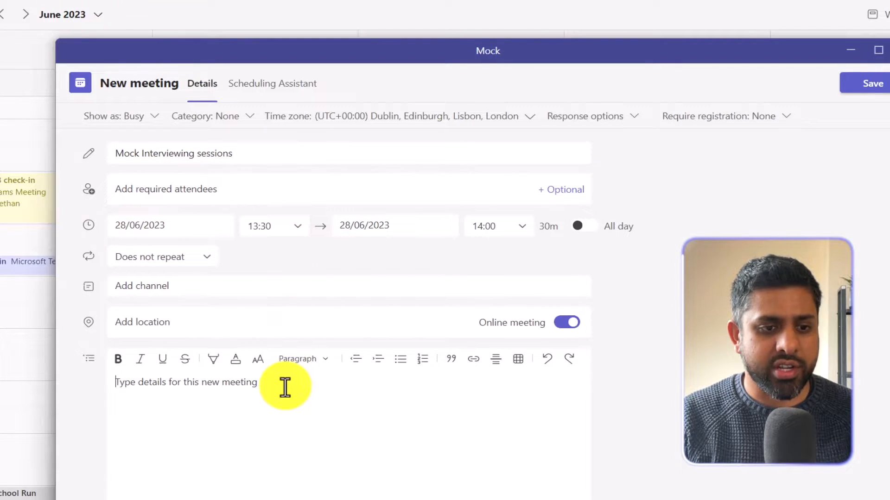
text(Practising)
key(BackSpace)
key(BackSpace)
key(BackSpace)
key(BackSpace)
key(BackSpace)
text(icing interview sk)
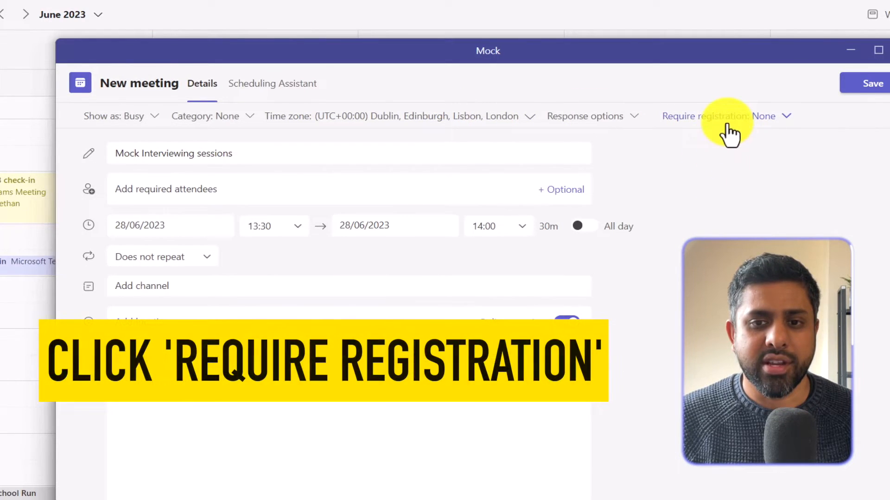
Require registration for everyone and open the meeting's registration form
click(781, 121)
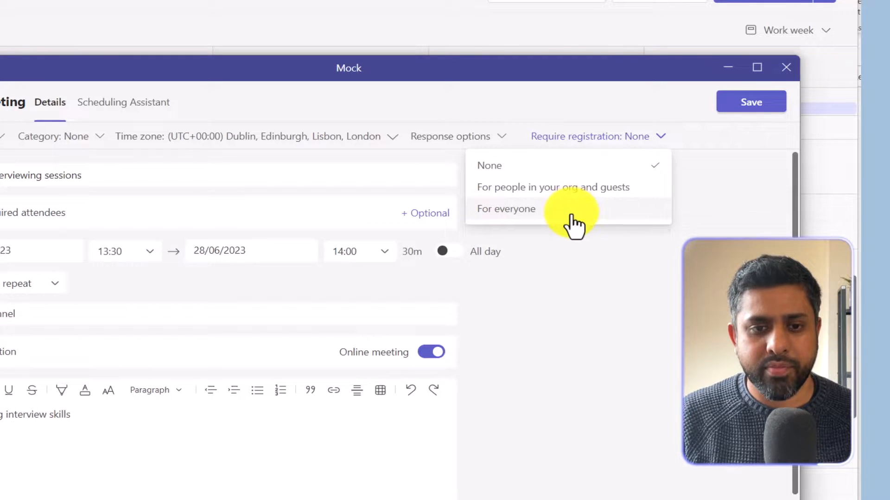
click(570, 212)
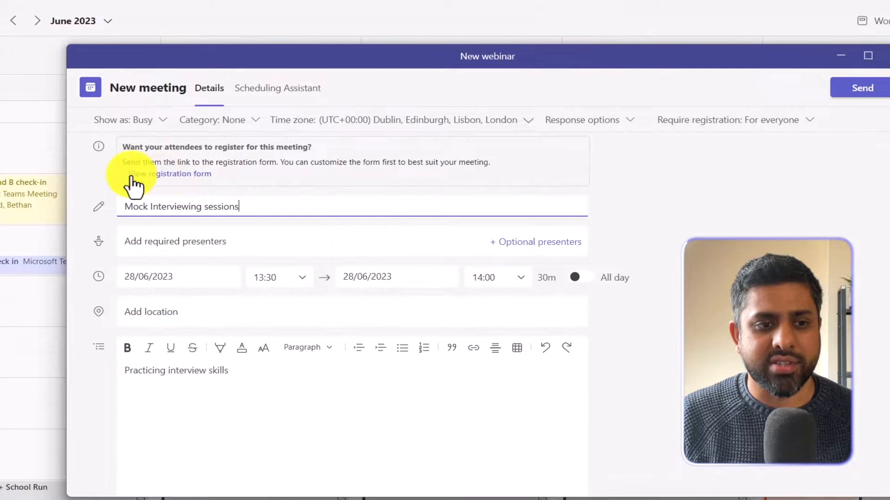
click(180, 175)
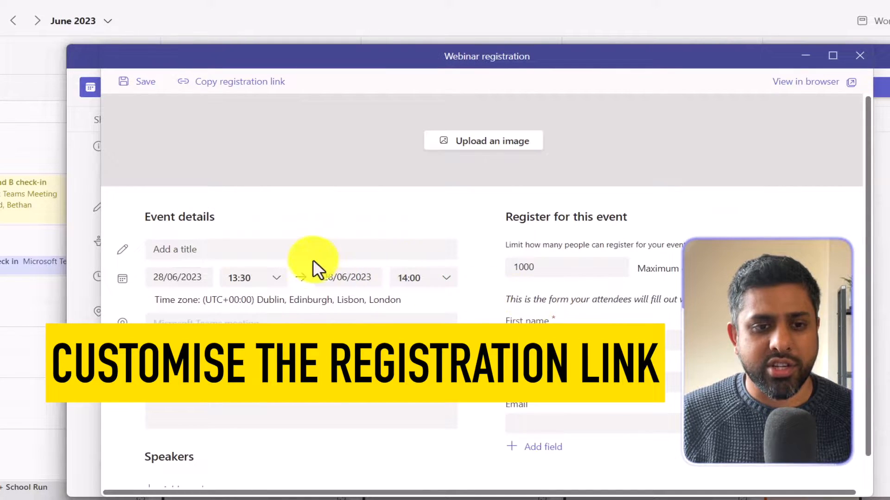
Title the event "Mock Interview Sessions" on the webinar registration form
click(213, 254)
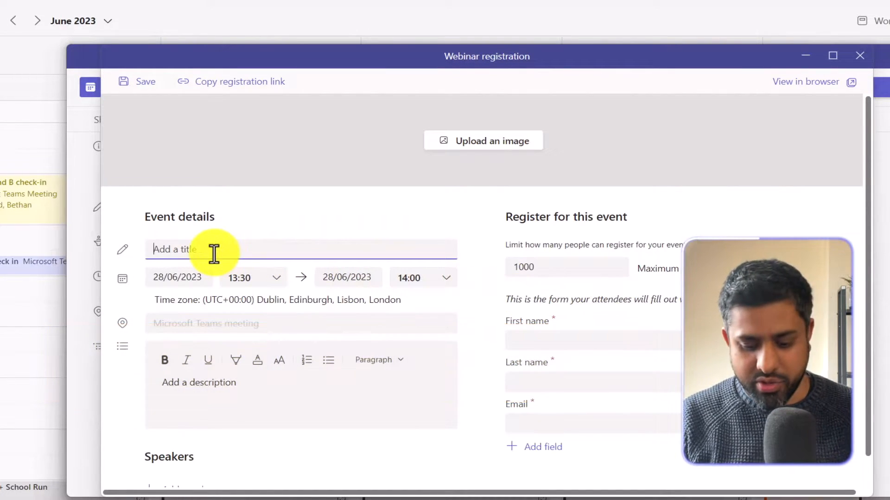
text(Mock Intervie)
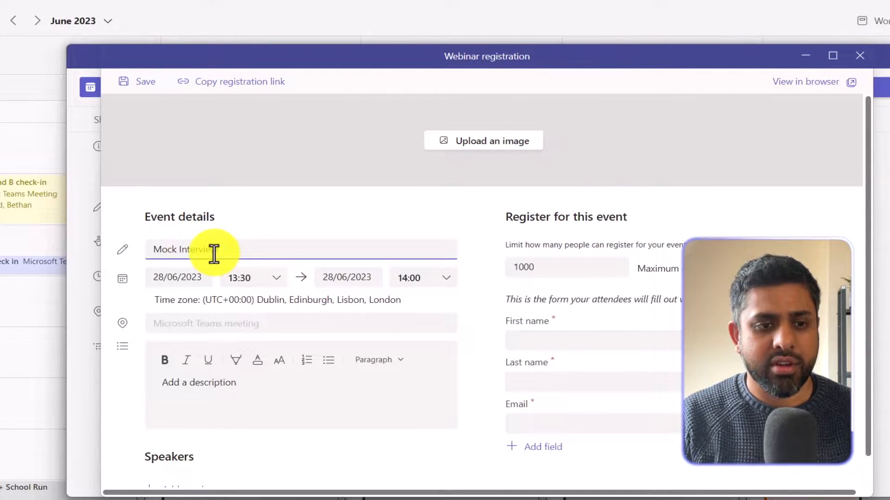
text(w Sessions)
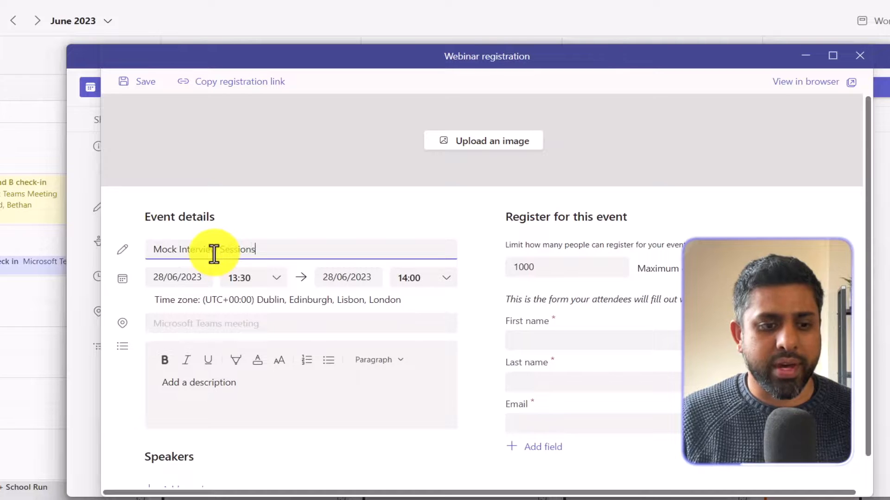
click(268, 386)
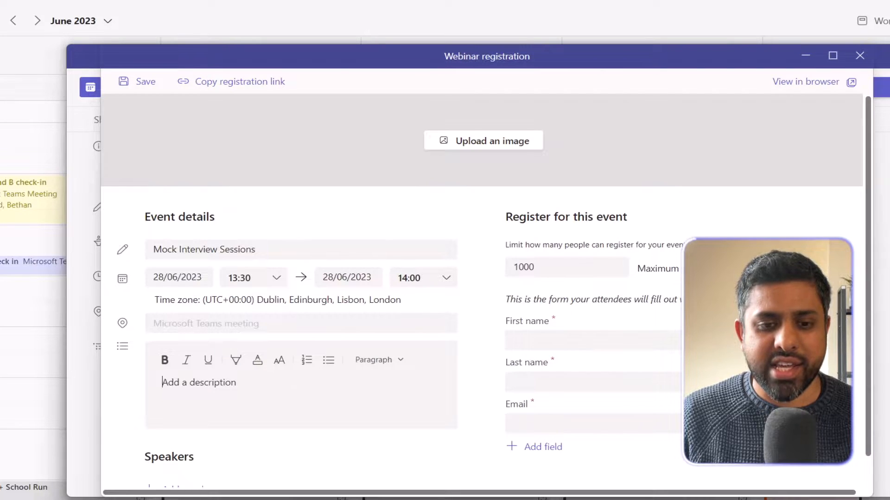
Add a custom input question to the registration form: "Do you require any reasonable adjustments to attend."
scroll(647, 446, down, 1)
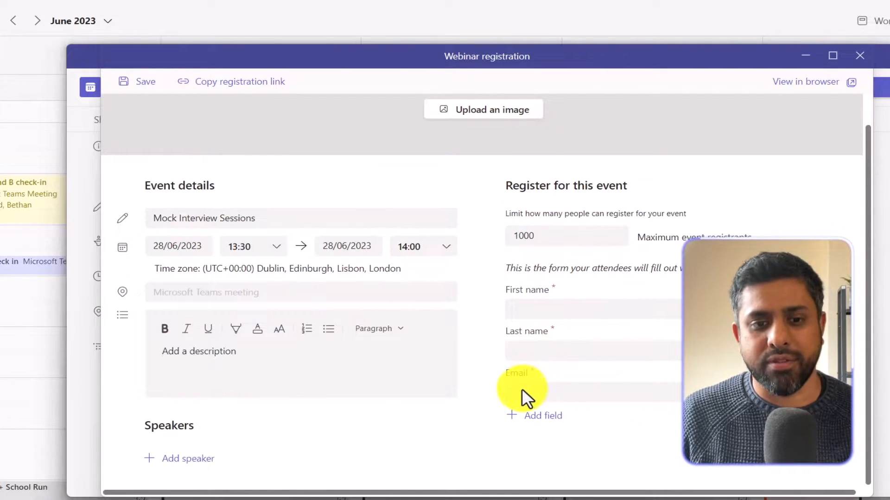
click(543, 417)
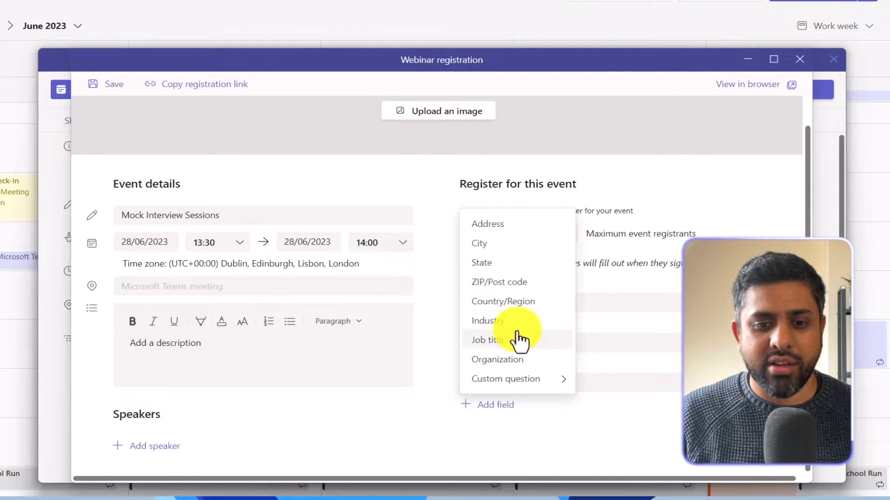
mouse_move(539, 387)
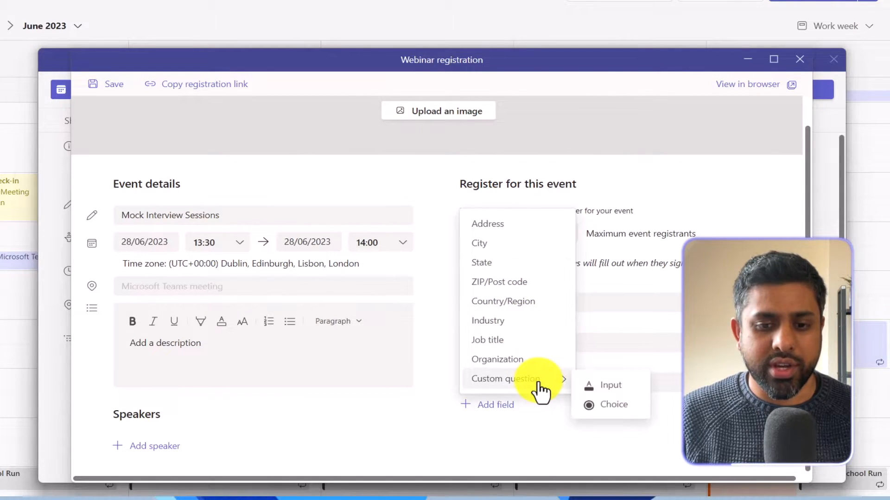
click(621, 391)
click(573, 423)
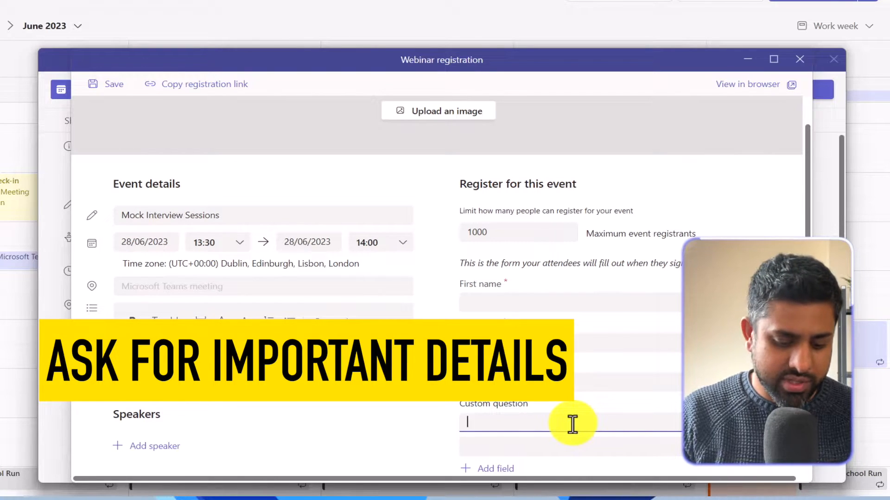
text(Do you kn)
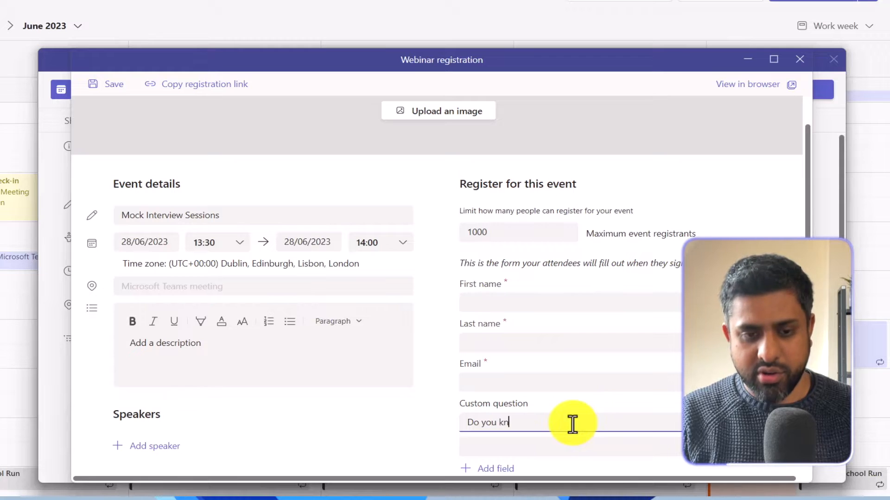
key(BackSpace)
key(BackSpace)
text(require a)
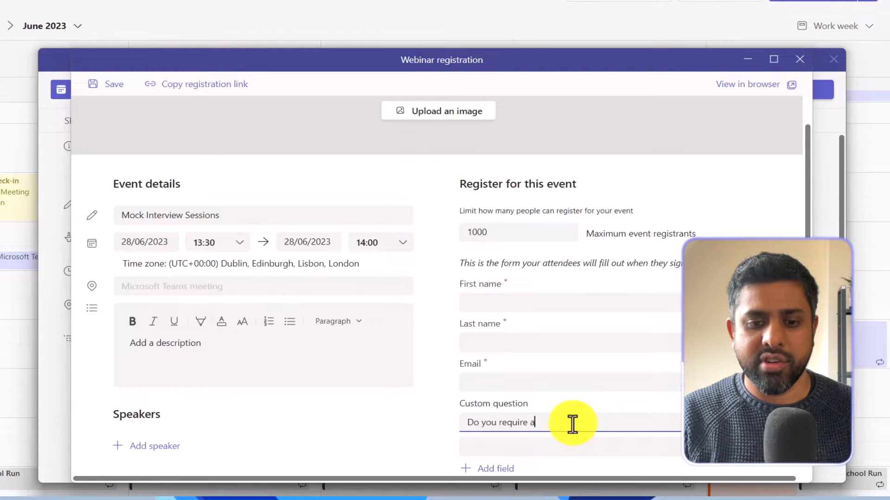
text(ny reasonable adjustments to attend)
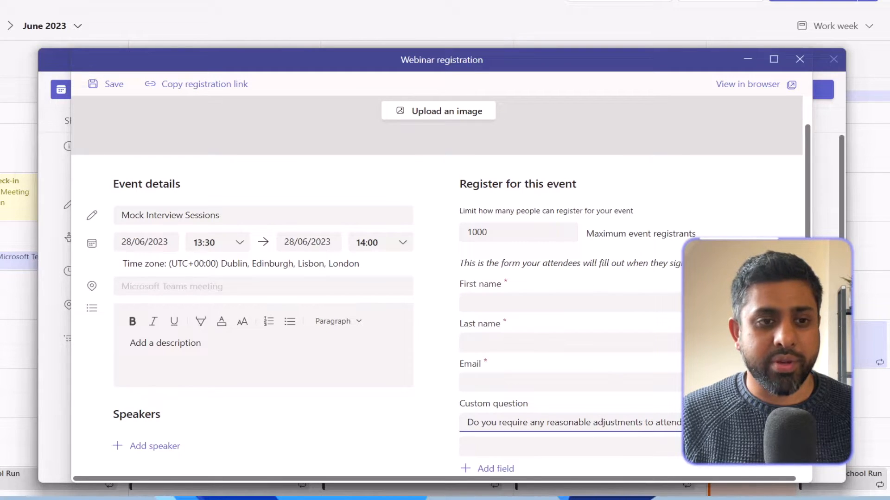
Save the registration form, and close it along with the blank new meeting window
scroll(440, 278, down, 1)
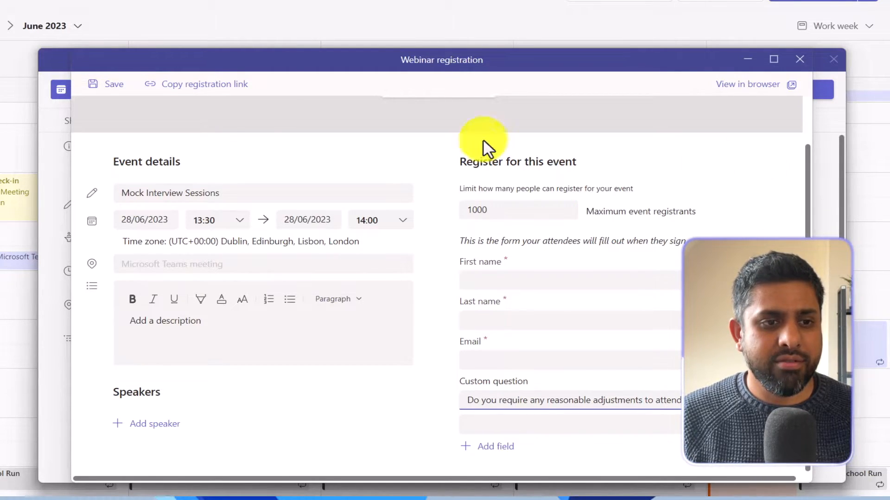
click(110, 92)
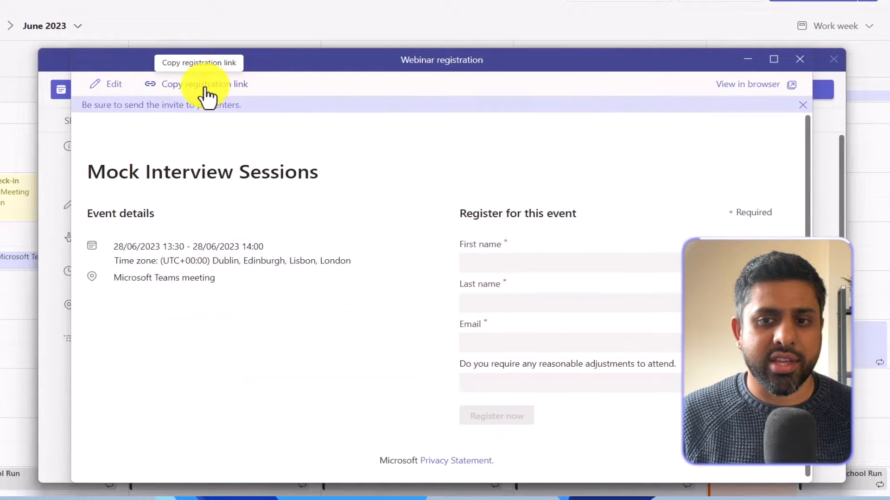
click(806, 63)
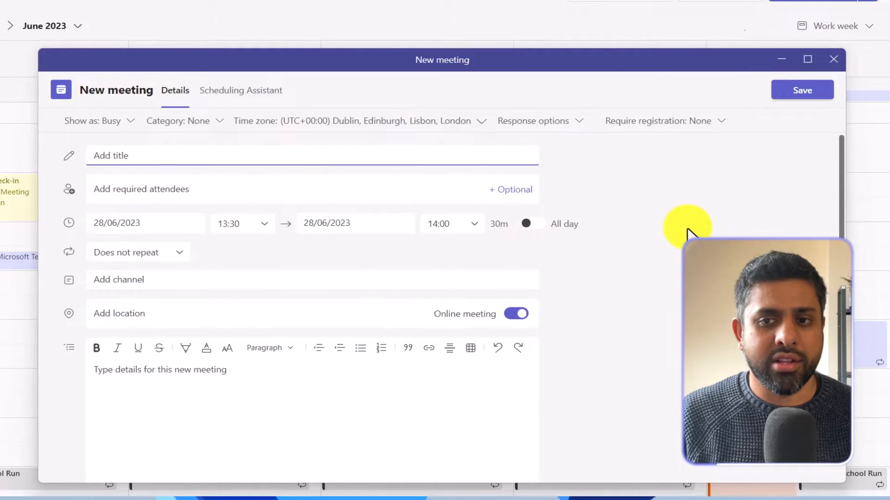
click(832, 60)
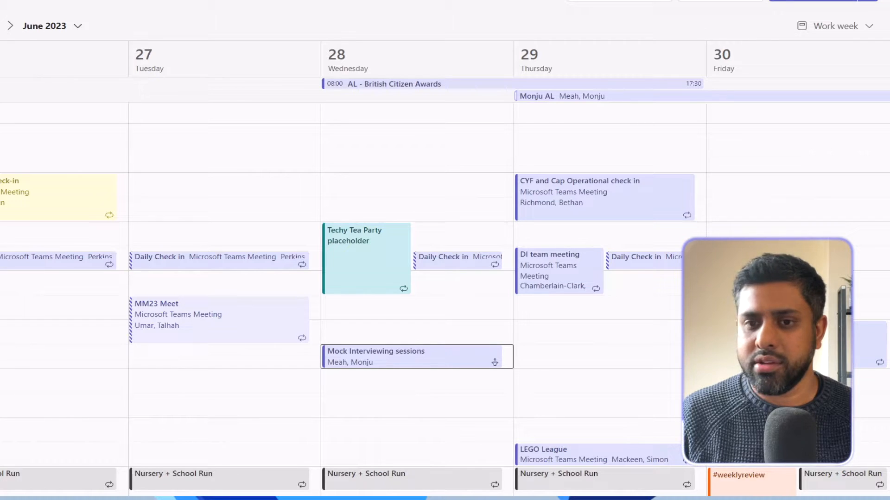
Examine the Mock Interview Sessions registration page in the web browser and close it
drag(889, 60, 612, 20)
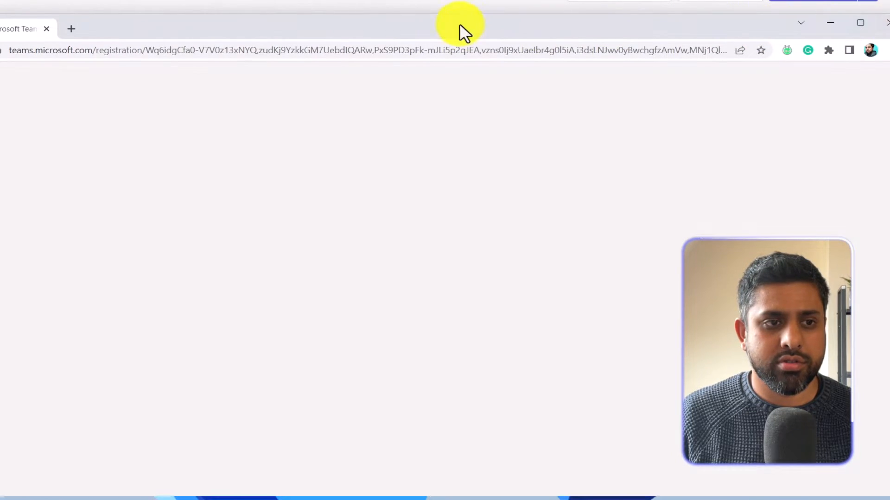
drag(408, 23, 468, 31)
drag(171, 22, 186, 47)
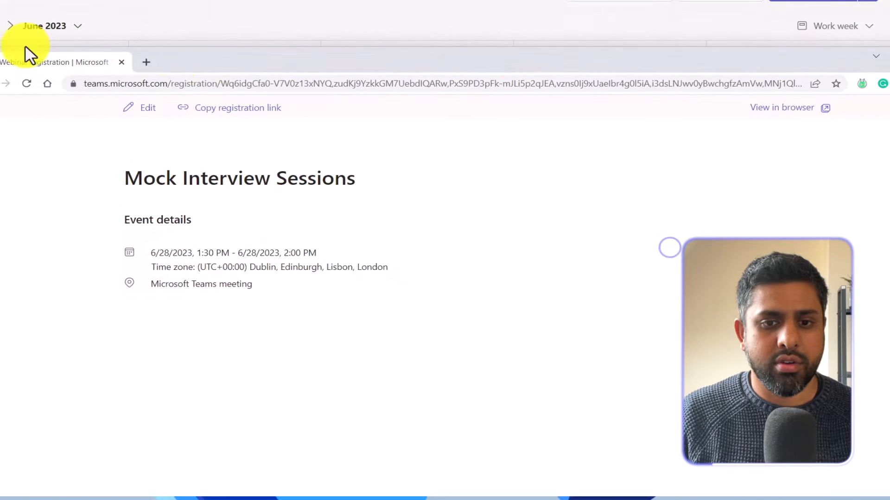
drag(0, 47, 46, 89)
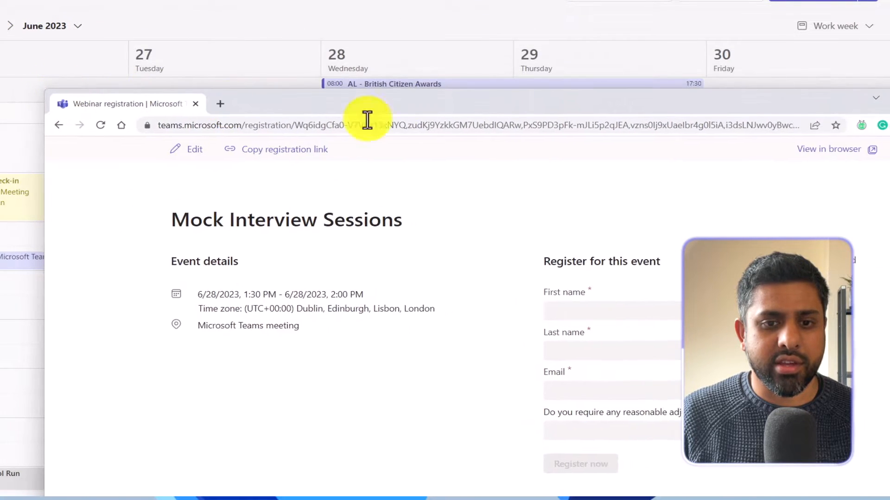
drag(390, 98, 280, 43)
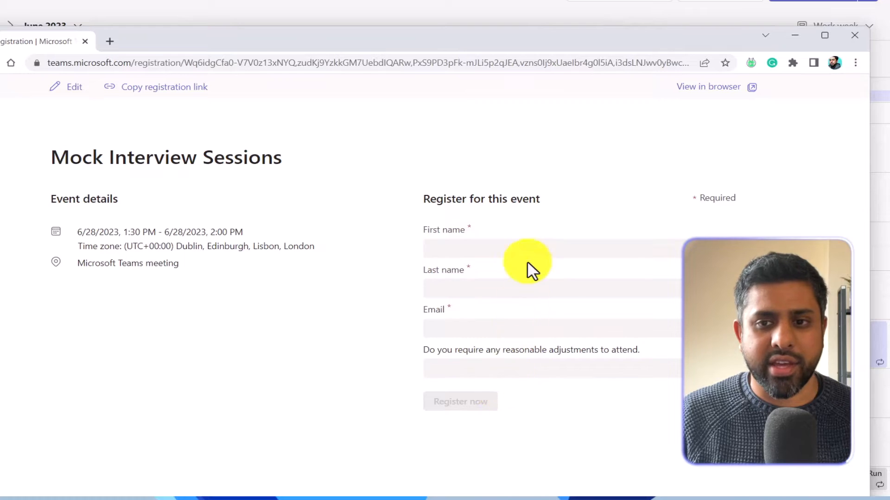
click(855, 36)
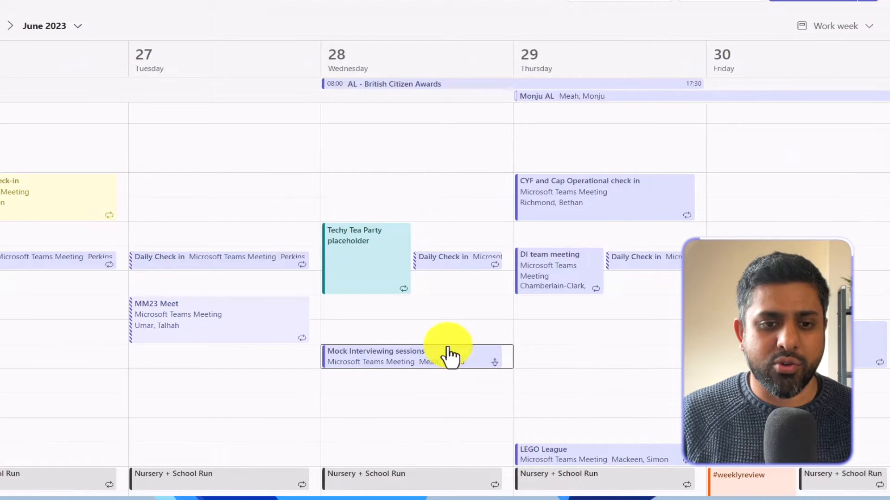
Open the full details of the Mock Interviewing sessions meeting on Wednesday 28 June and go to its attendance information
right_click(457, 366)
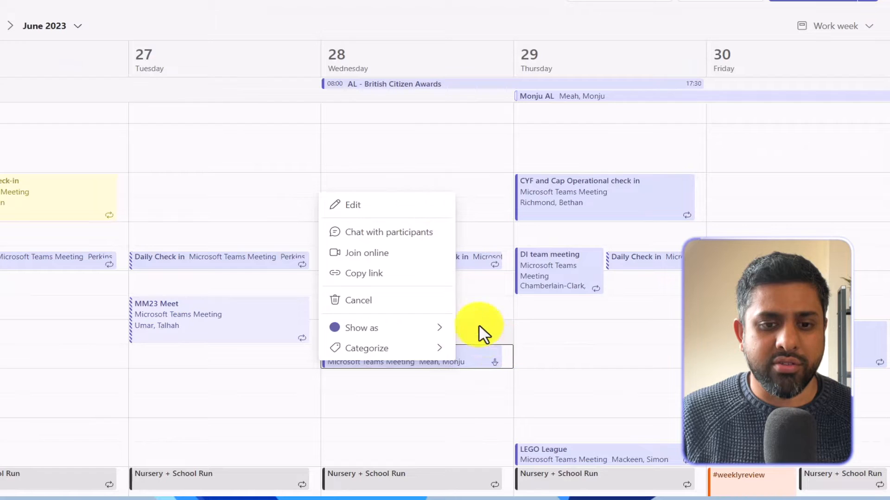
click(480, 359)
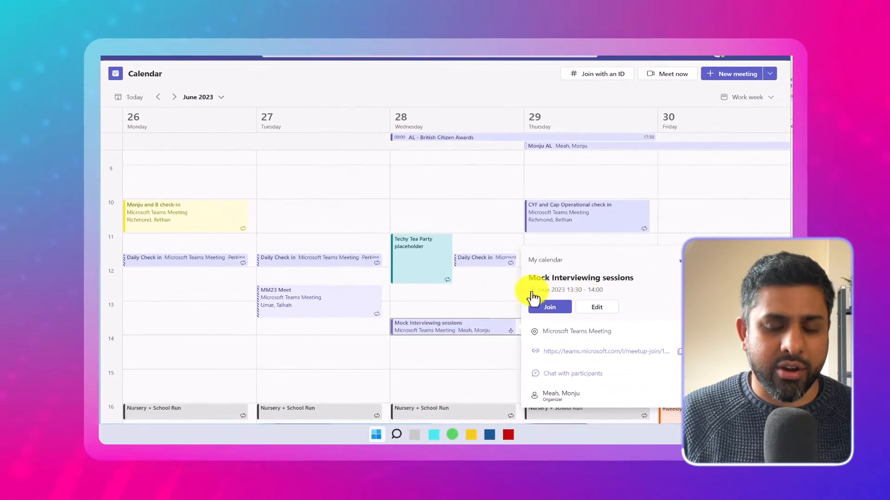
click(551, 328)
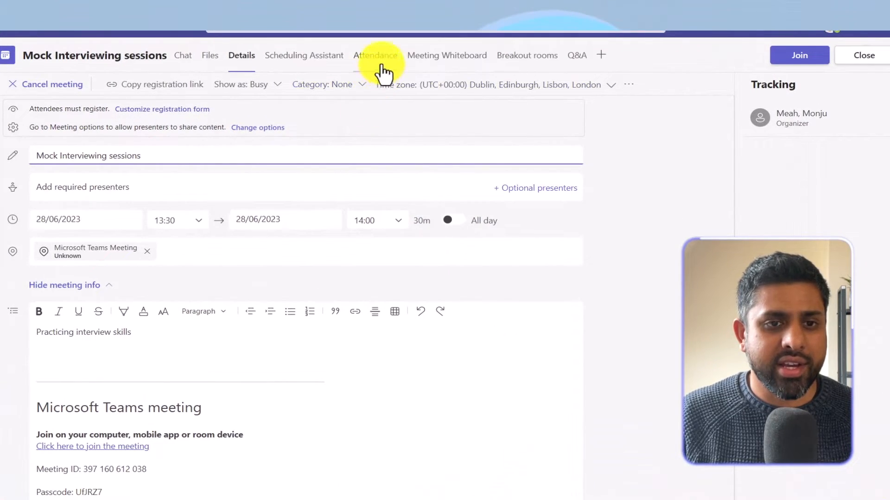
click(381, 64)
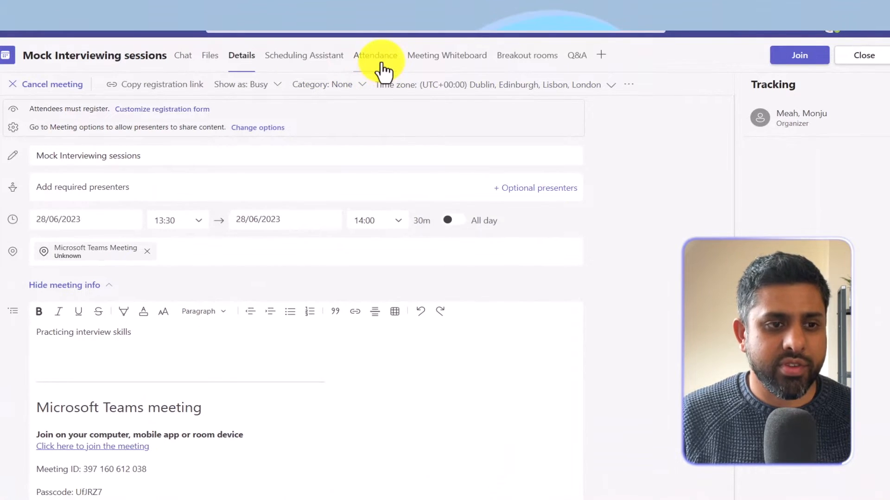